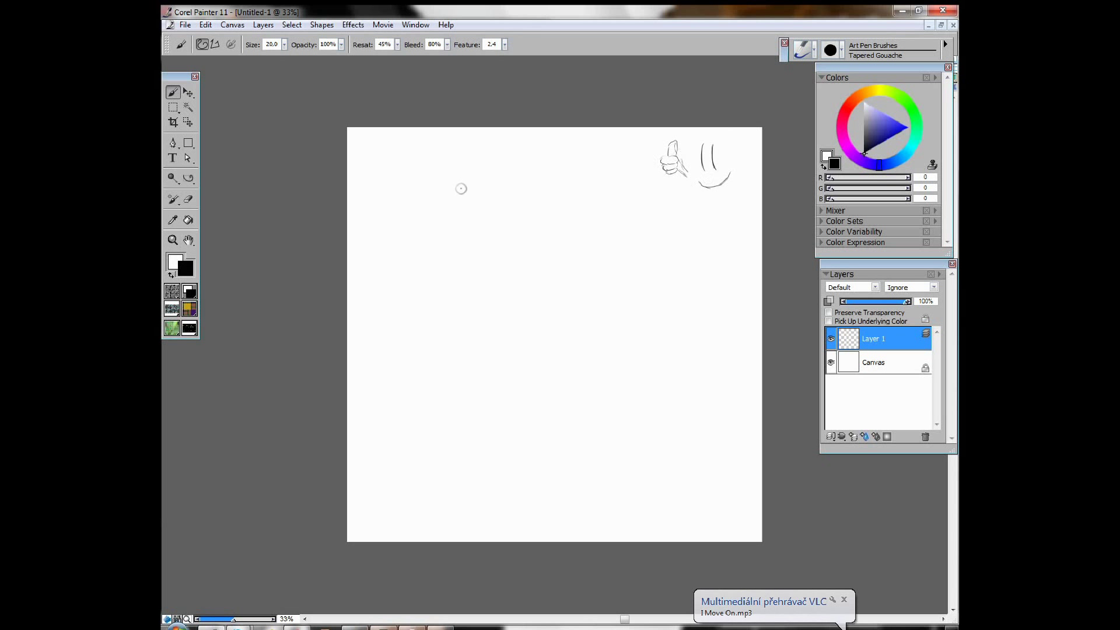
- Draw a short vertical guide line in the canvas's upper left and sketch the upper lip outline across it
left_click_drag(443, 184, 444, 247)
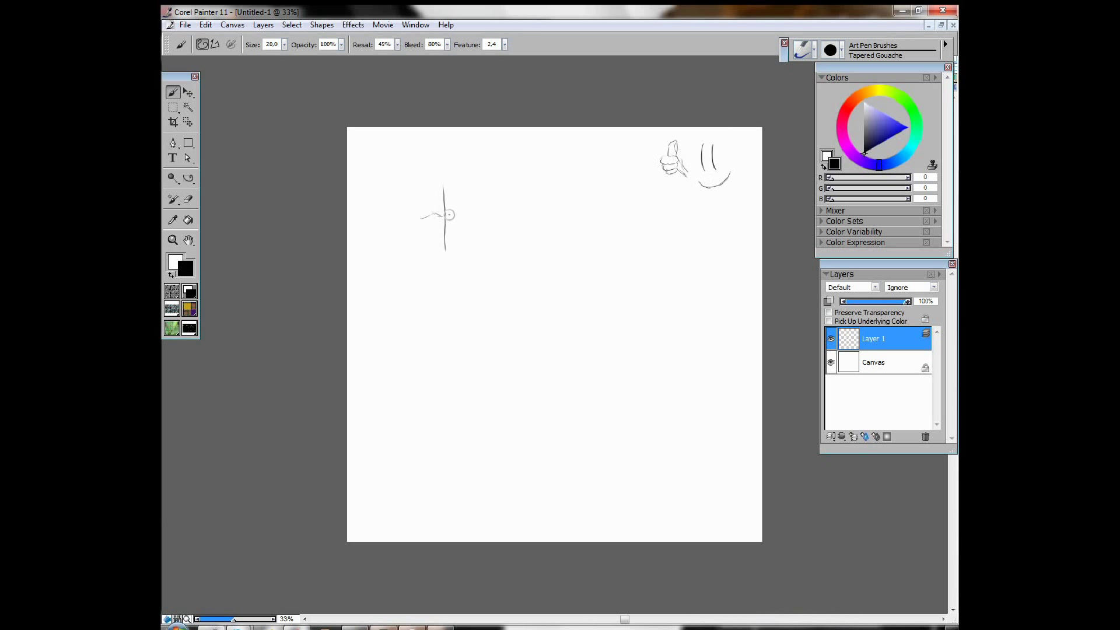
left_click_drag(452, 213, 475, 217)
left_click_drag(413, 222, 424, 219)
- Add separate new layers for the mouth line and the lower lip outline, sketch both, and add Layer 4
left_click(854, 436)
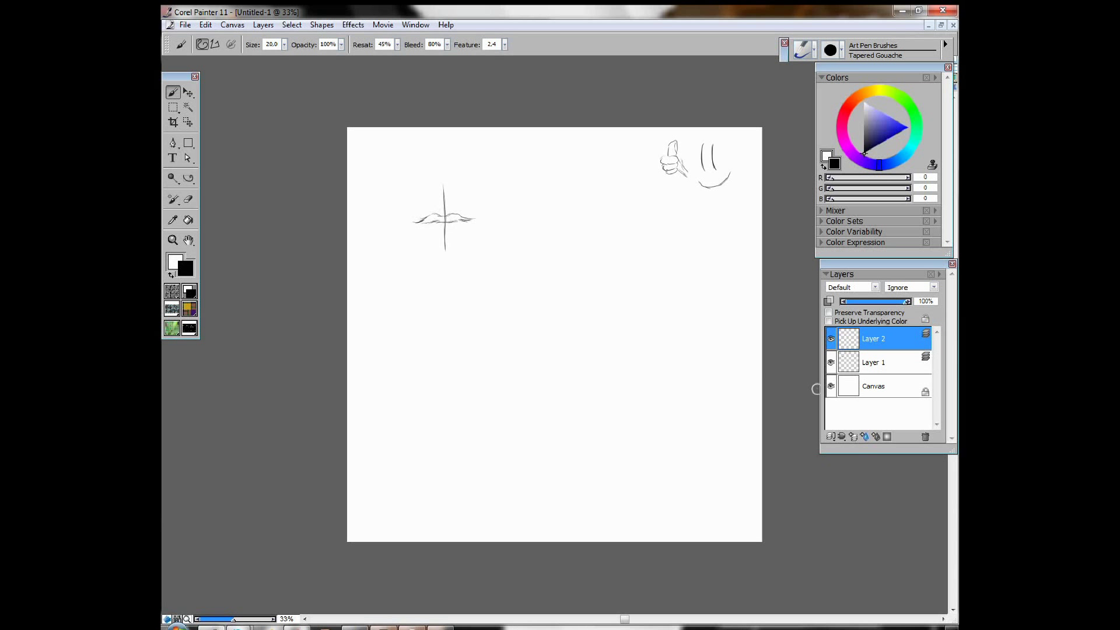
left_click(852, 436)
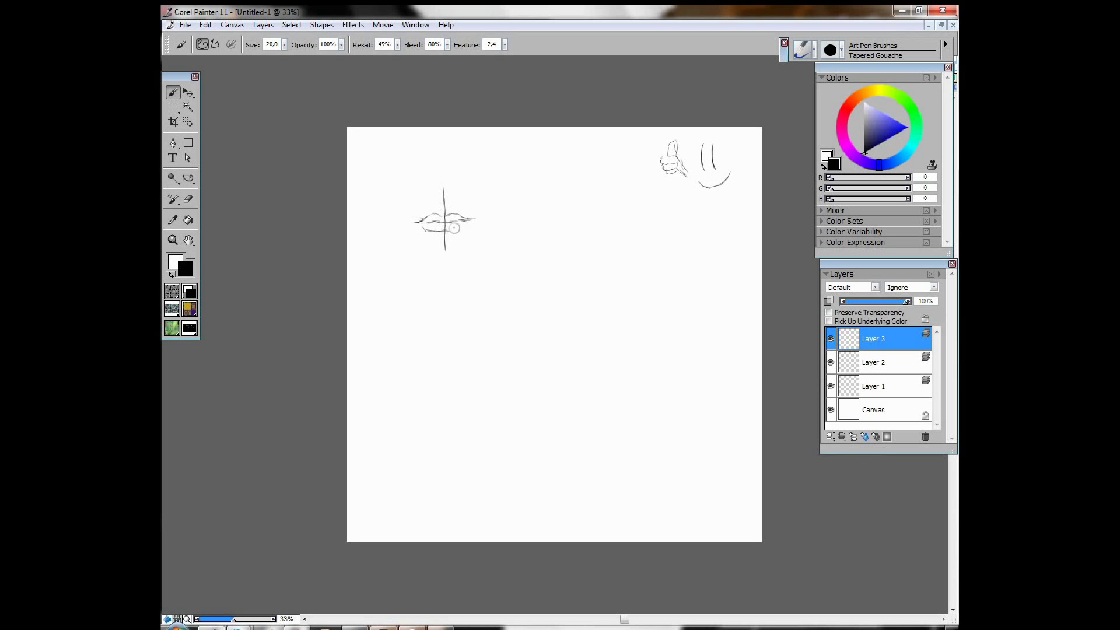
left_click_drag(452, 231, 431, 232)
left_click(855, 435)
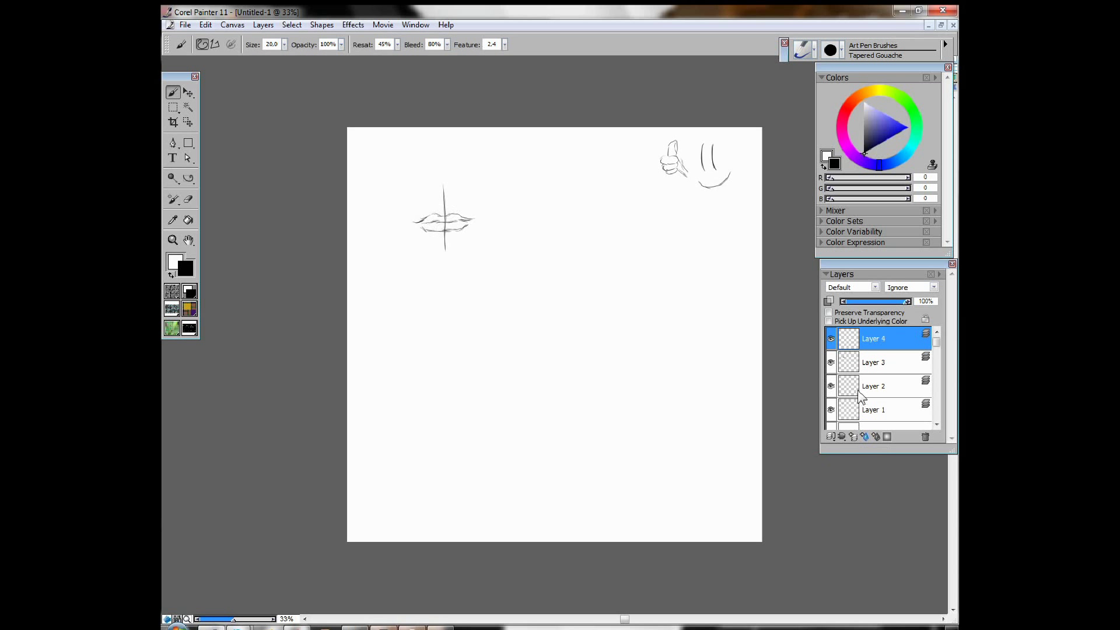
- Erase the vertical guide line from Layer 1, then make Layer 4 active
left_click(870, 413)
left_click(188, 199)
left_click_drag(446, 188, 442, 218)
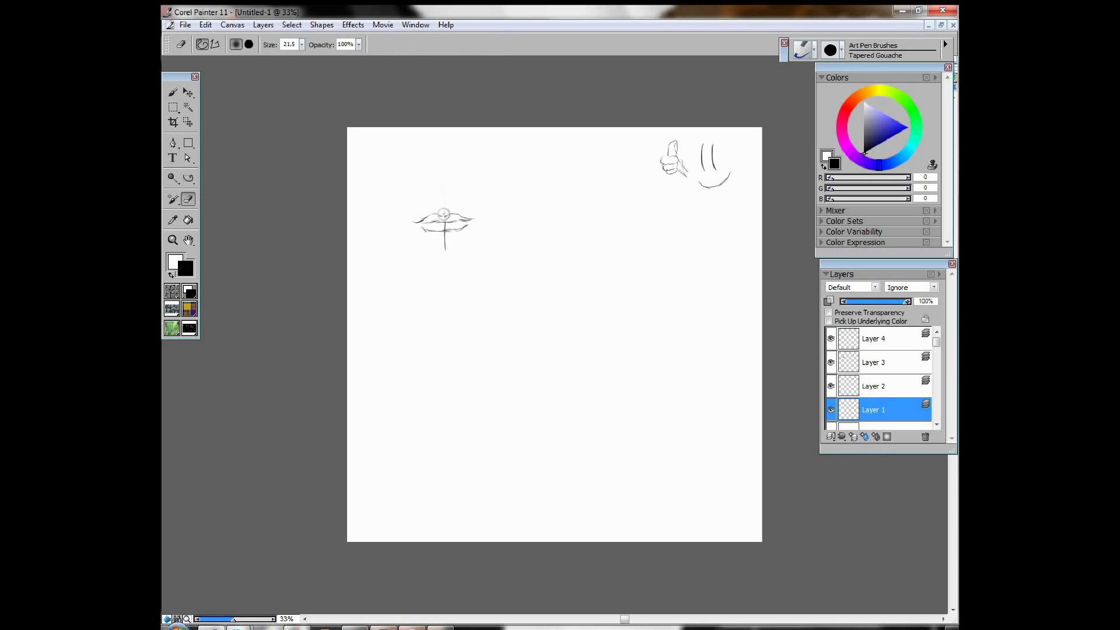
mouse_move(445, 228)
left_mouse_down()
mouse_move(445, 257)
mouse_move(445, 209)
left_mouse_up()
left_click(880, 340)
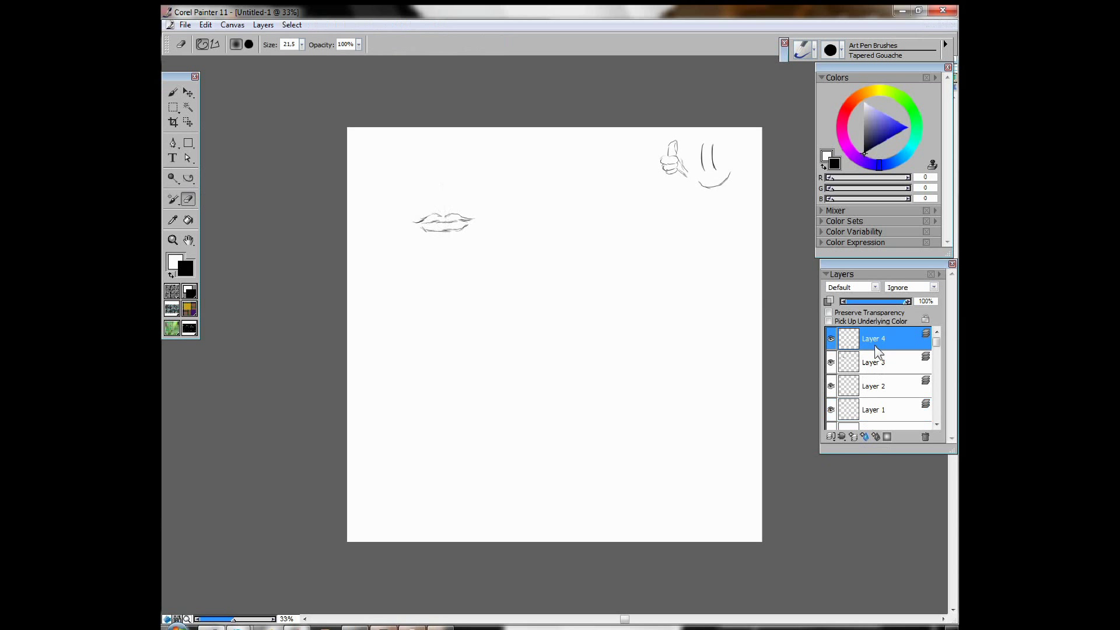
- Shade the upper lip with short, curved vertical brush strokes on Layer 4
left_click(173, 92)
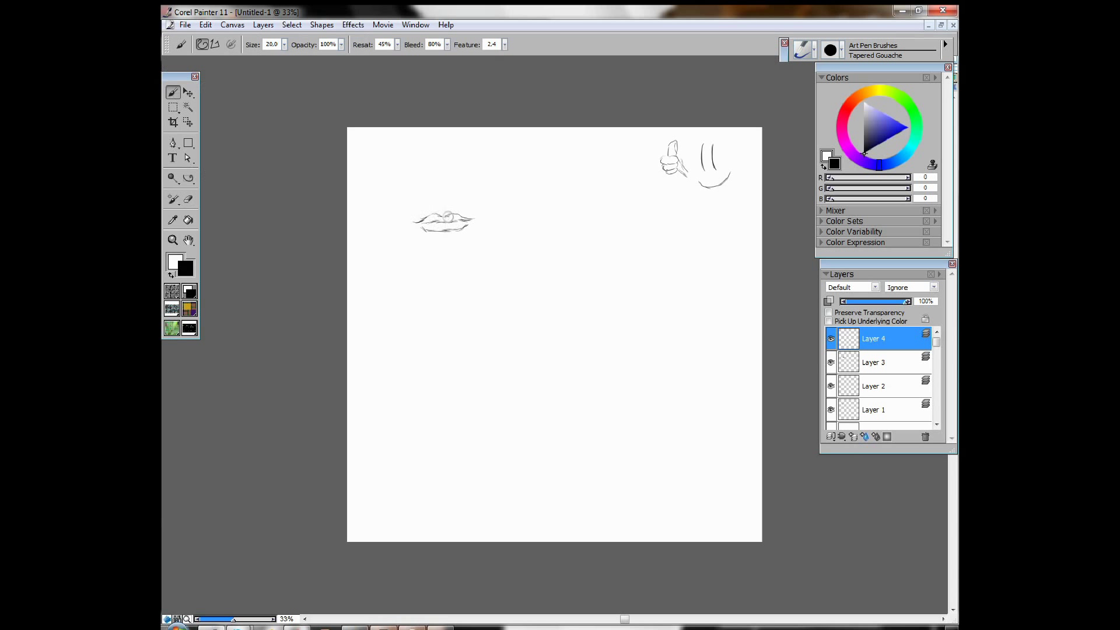
left_click(172, 239)
left_click_drag(385, 182, 519, 272)
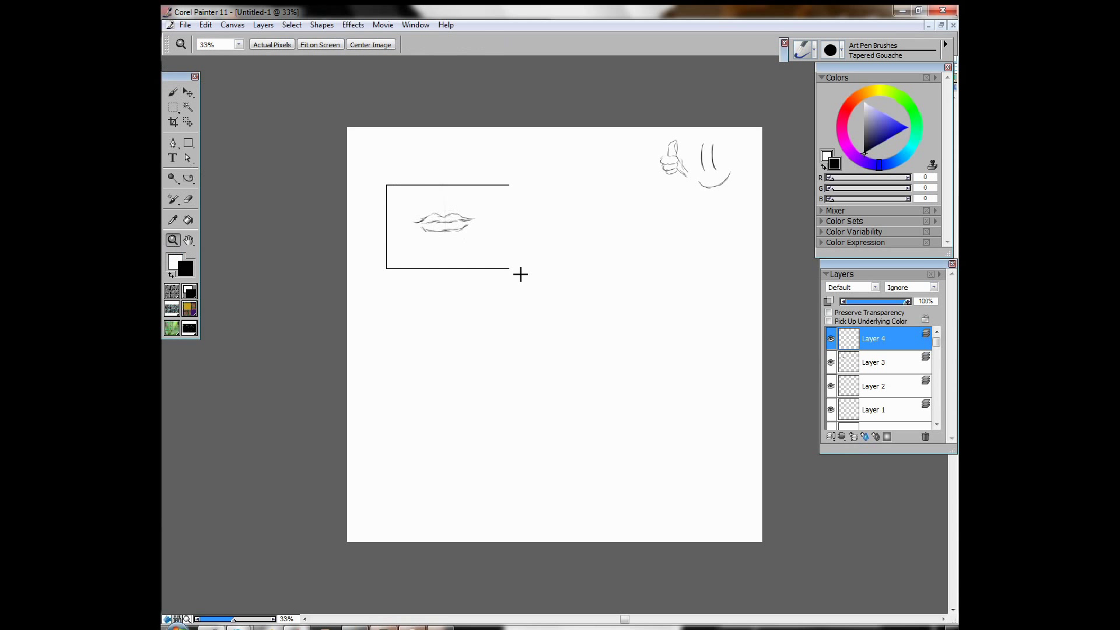
left_click(173, 92)
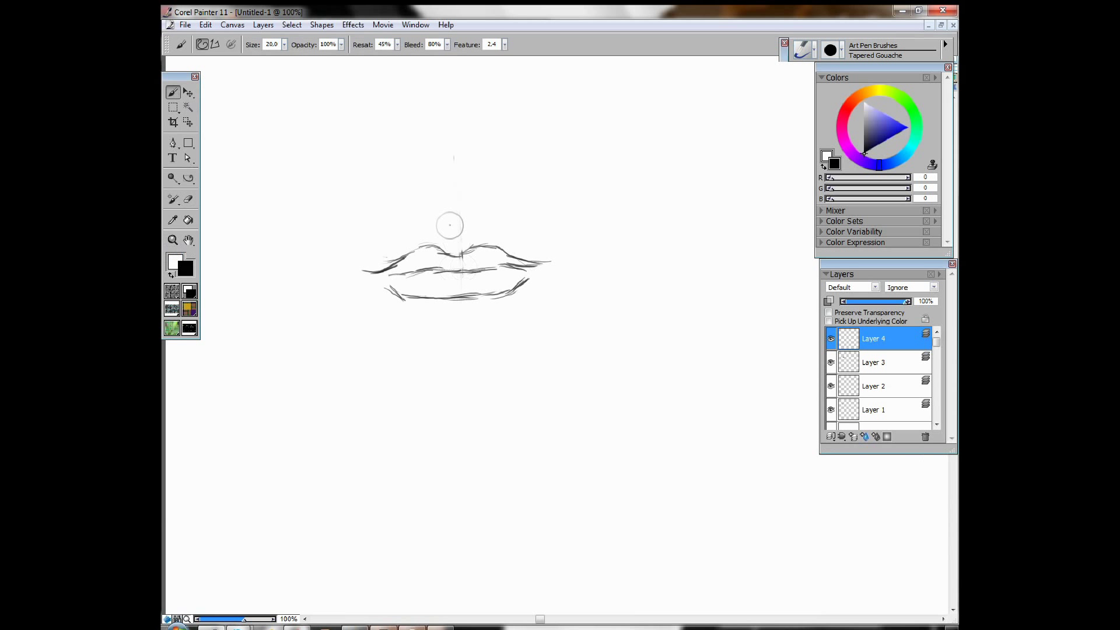
mouse_move(461, 257)
left_mouse_down()
mouse_move(465, 268)
mouse_move(486, 260)
left_mouse_up()
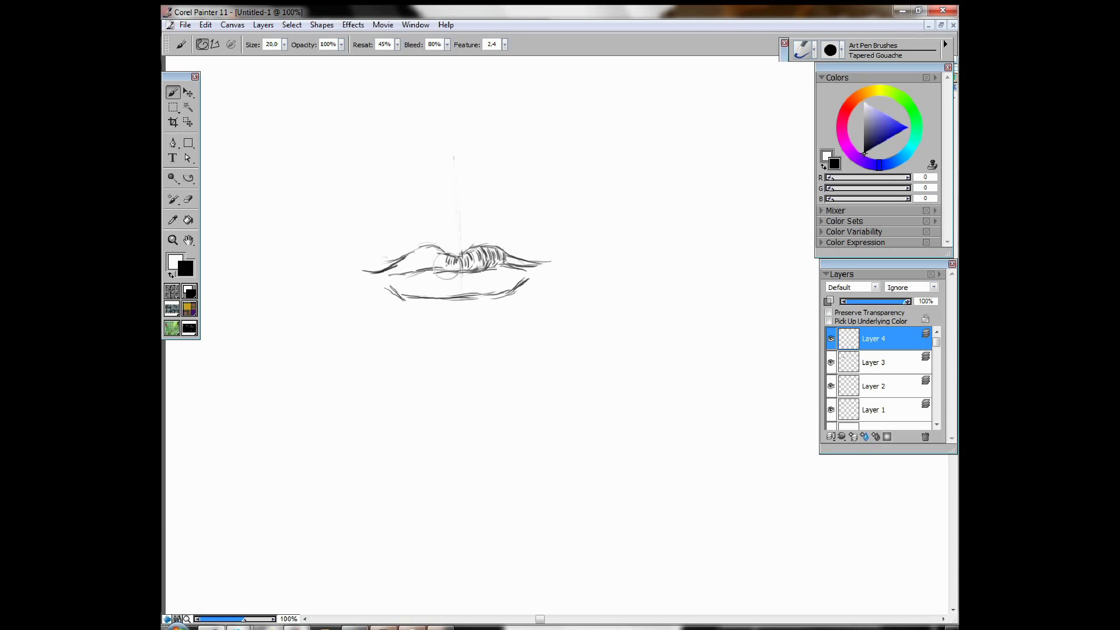
mouse_move(435, 249)
left_mouse_down()
mouse_move(411, 259)
mouse_move(428, 244)
mouse_move(434, 256)
mouse_move(429, 243)
mouse_move(415, 268)
mouse_move(414, 245)
mouse_move(392, 269)
left_mouse_up()
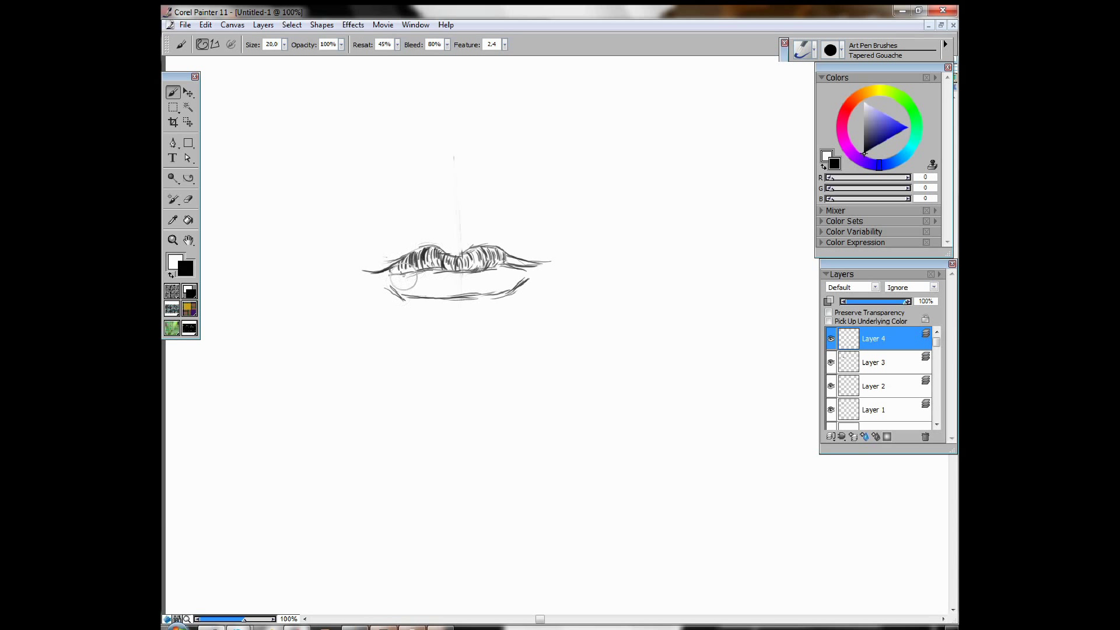
- Shade the lower lip with short vertical brush strokes from corner to corner
left_click_drag(456, 281, 456, 290)
mouse_move(416, 274)
left_mouse_down()
mouse_move(419, 291)
mouse_move(405, 287)
left_mouse_up()
left_click_drag(399, 276, 402, 288)
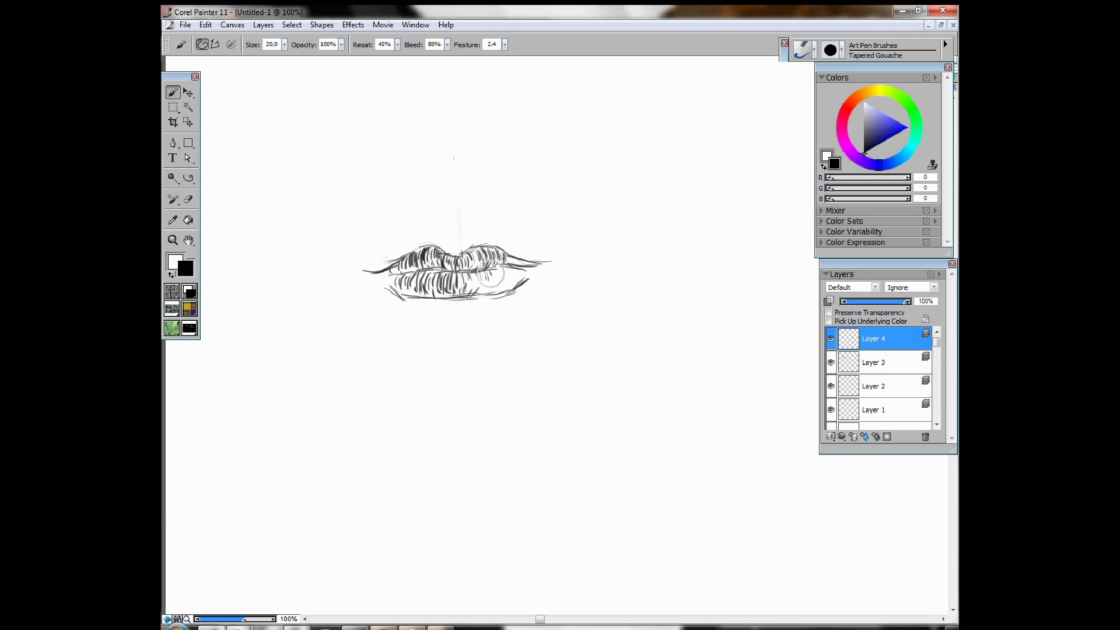
left_click_drag(498, 269, 512, 278)
mouse_move(512, 268)
left_mouse_down()
mouse_move(517, 276)
mouse_move(474, 293)
mouse_move(518, 272)
left_mouse_up()
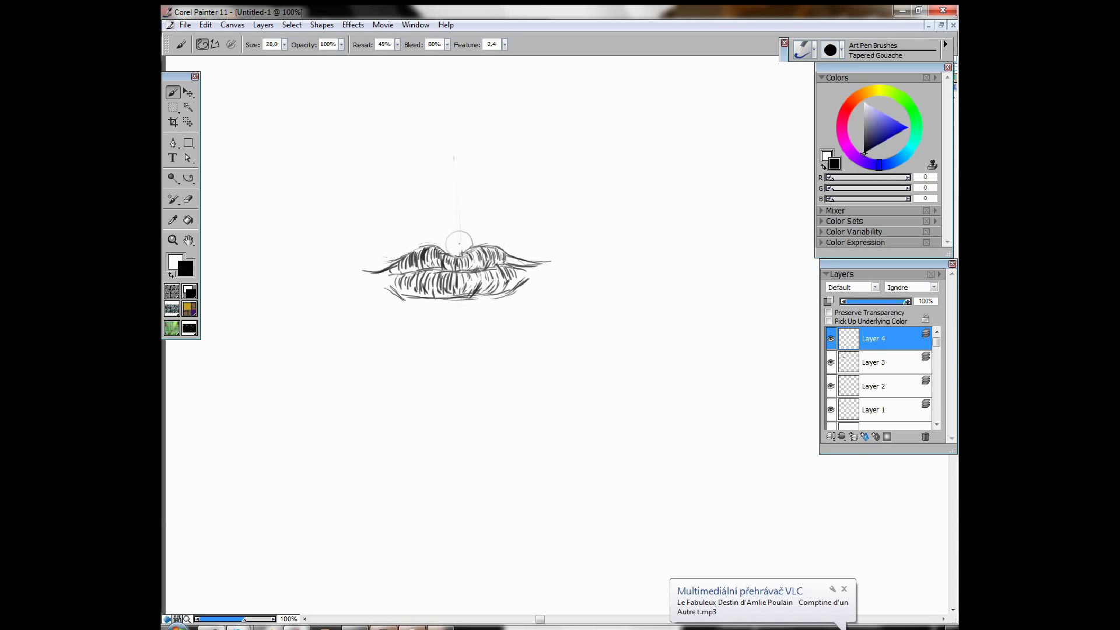
- Add shadow strokes above the cupid's bow and beneath the lower lip, and darken the lip outlines
mouse_move(463, 230)
left_mouse_down()
mouse_move(460, 244)
mouse_move(470, 242)
mouse_move(461, 248)
mouse_move(463, 236)
mouse_move(459, 252)
mouse_move(461, 232)
mouse_move(459, 252)
mouse_move(461, 242)
mouse_move(450, 247)
left_mouse_up()
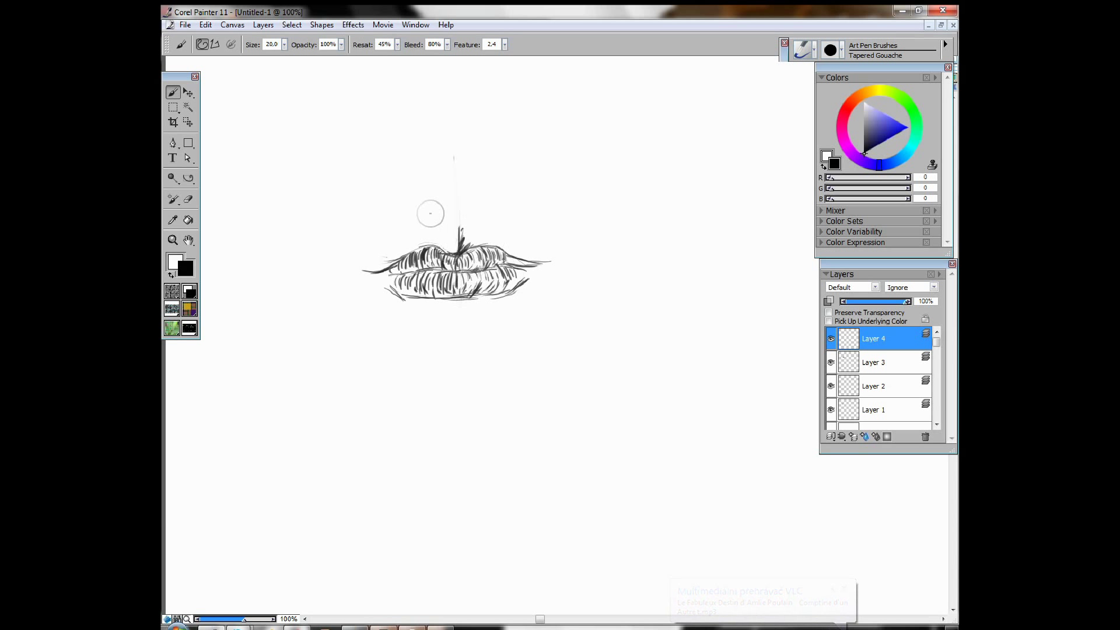
mouse_move(467, 300)
left_mouse_down()
mouse_move(472, 293)
mouse_move(472, 305)
mouse_move(447, 307)
mouse_move(458, 304)
mouse_move(455, 316)
mouse_move(504, 295)
mouse_move(458, 308)
mouse_move(478, 306)
mouse_move(468, 320)
mouse_move(406, 301)
mouse_move(441, 306)
mouse_move(446, 297)
mouse_move(437, 327)
left_mouse_up()
left_click_drag(467, 246, 549, 260)
mouse_move(456, 253)
left_mouse_down()
mouse_move(428, 243)
mouse_move(362, 272)
mouse_move(422, 260)
mouse_move(475, 272)
mouse_move(387, 260)
mouse_move(467, 275)
mouse_move(520, 274)
left_mouse_up()
left_click_drag(390, 285, 425, 302)
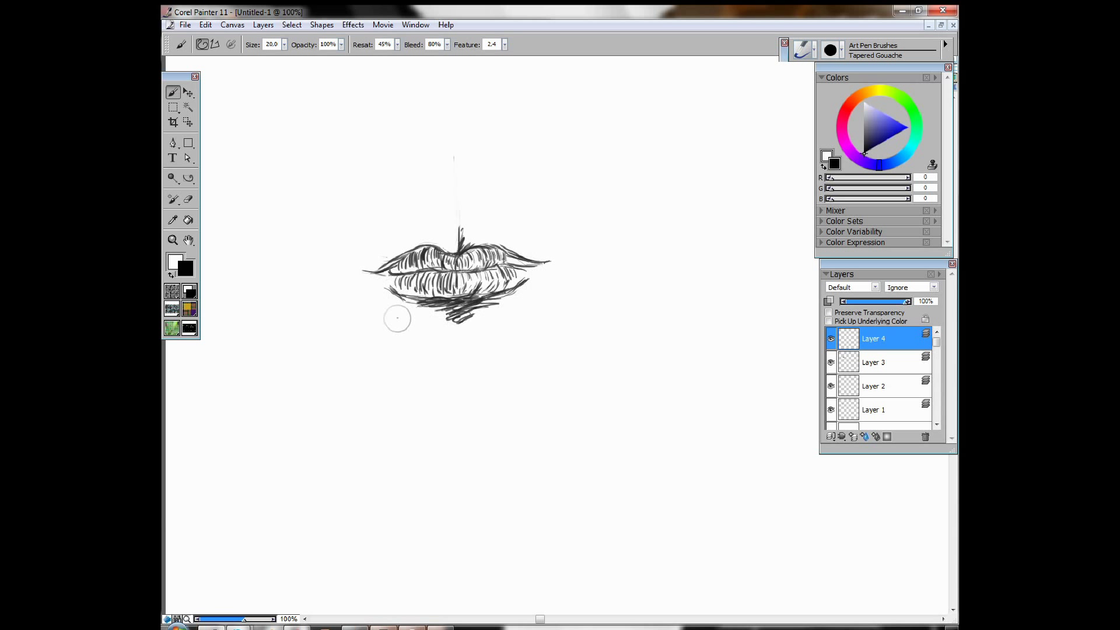
- Sketch a second pair of closed lips on a new Layer 5, below and to the right of the shaded lips
left_click(173, 241)
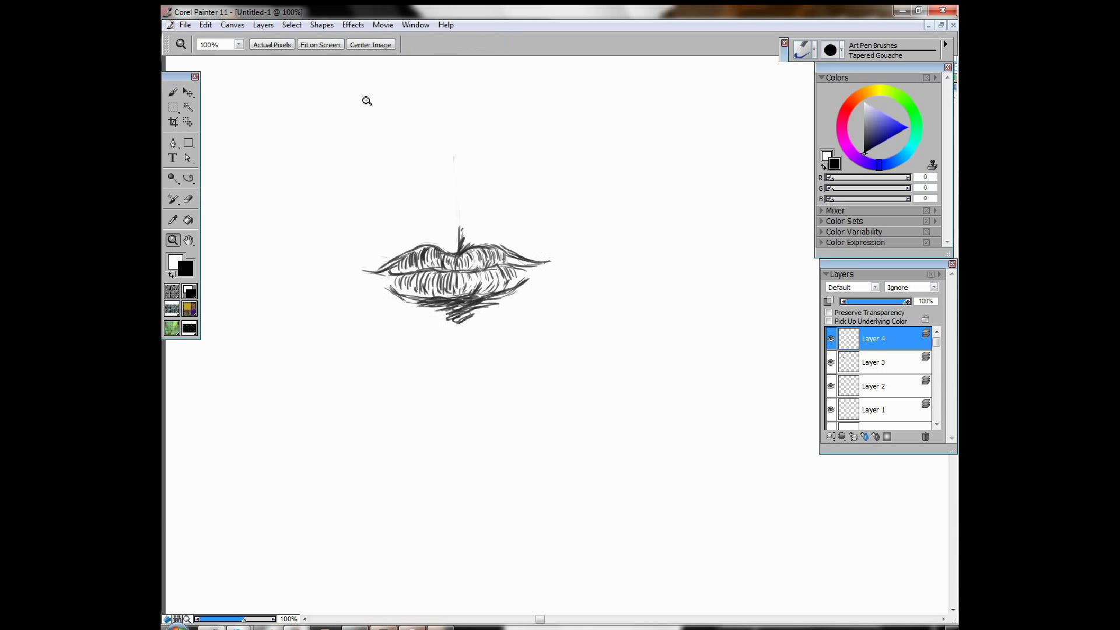
left_click(320, 45)
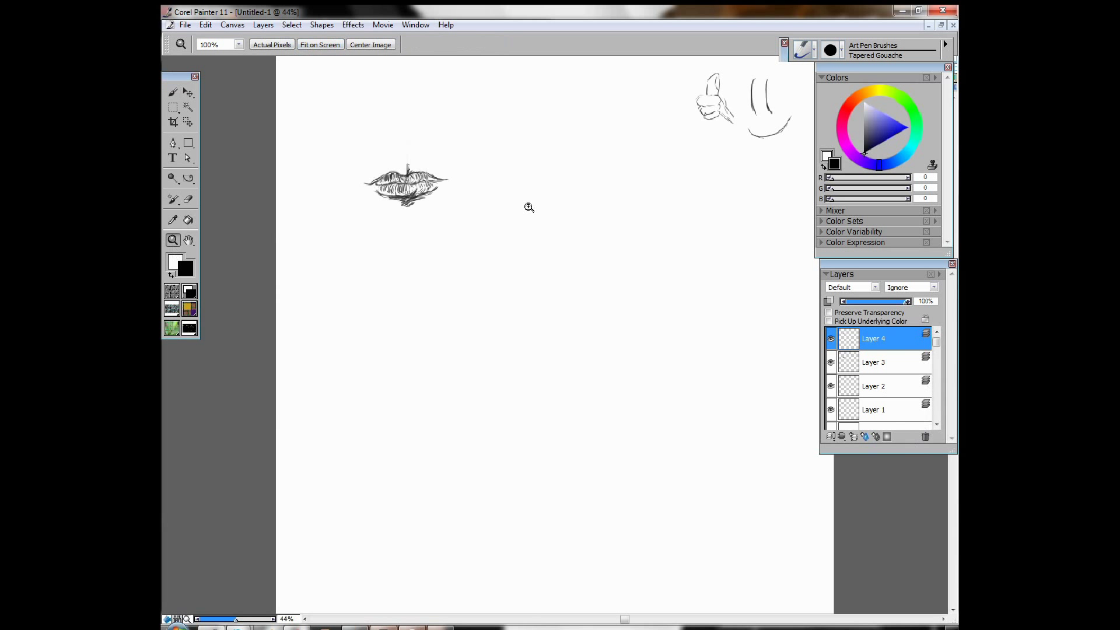
left_click(174, 92)
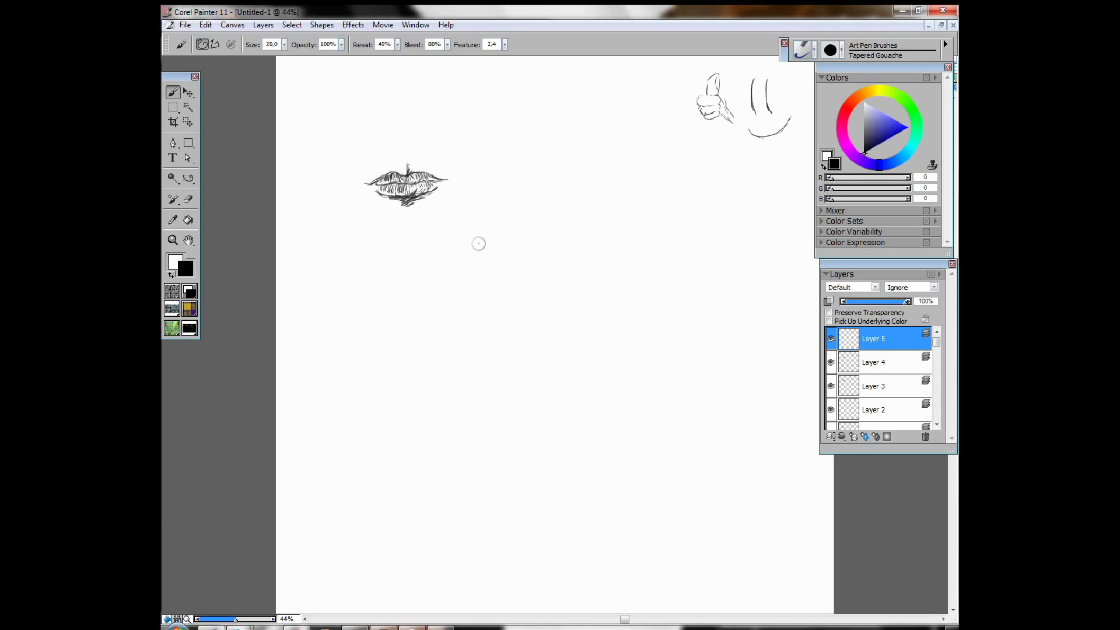
mouse_move(479, 243)
left_mouse_down()
mouse_move(554, 240)
mouse_move(487, 239)
mouse_move(504, 225)
mouse_move(486, 240)
mouse_move(549, 237)
left_mouse_up()
mouse_move(493, 244)
left_mouse_down()
mouse_move(513, 255)
mouse_move(554, 238)
left_mouse_up()
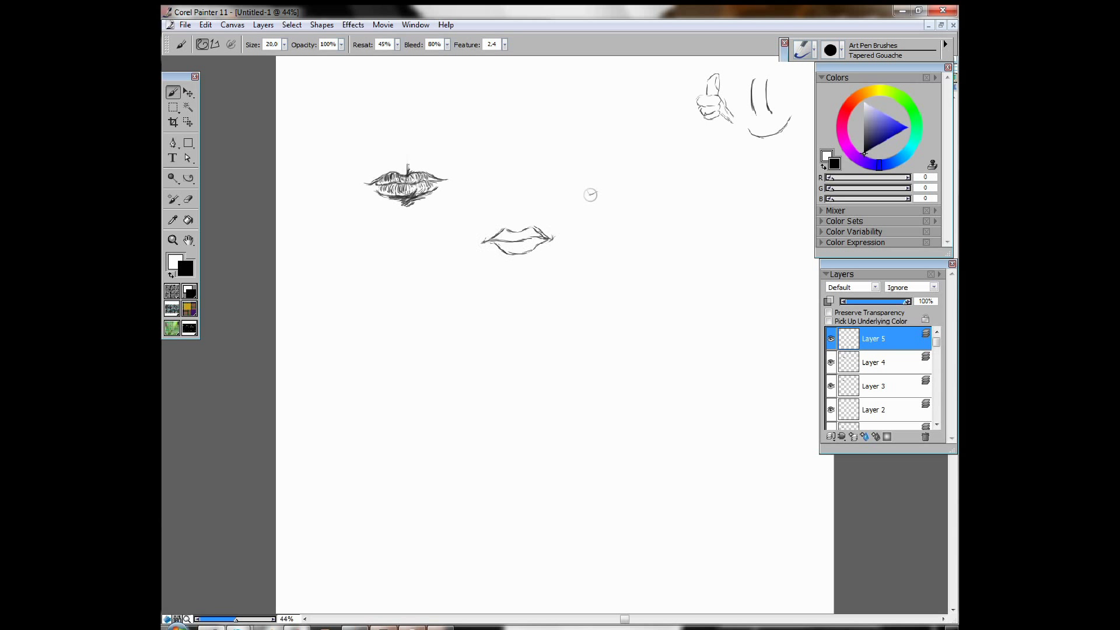
- Sketch two more mouths to the right: small full lips and, beneath them, a pair of tilted lips
left_click_drag(592, 193, 633, 193)
left_click_drag(621, 185, 632, 181)
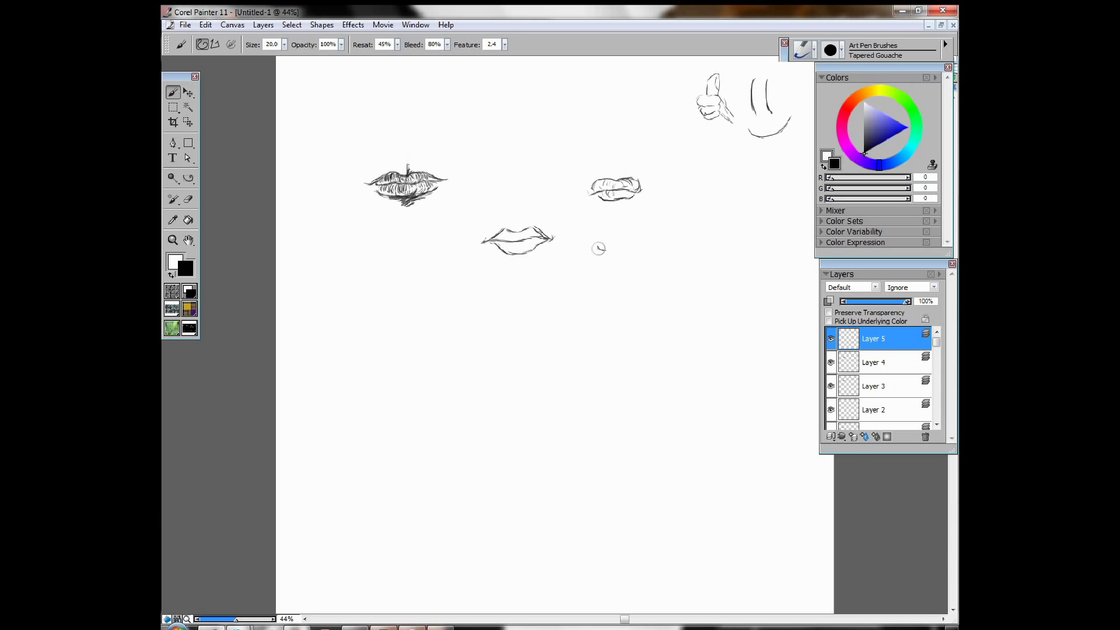
left_click_drag(598, 249, 628, 244)
left_click_drag(618, 252, 656, 242)
- Sketch a thin-lipped mouth with a simple nose above it, and a larger turned nose with lips and chin to its right
mouse_move(433, 342)
left_mouse_down()
mouse_move(511, 339)
mouse_move(460, 358)
mouse_move(492, 352)
left_mouse_up()
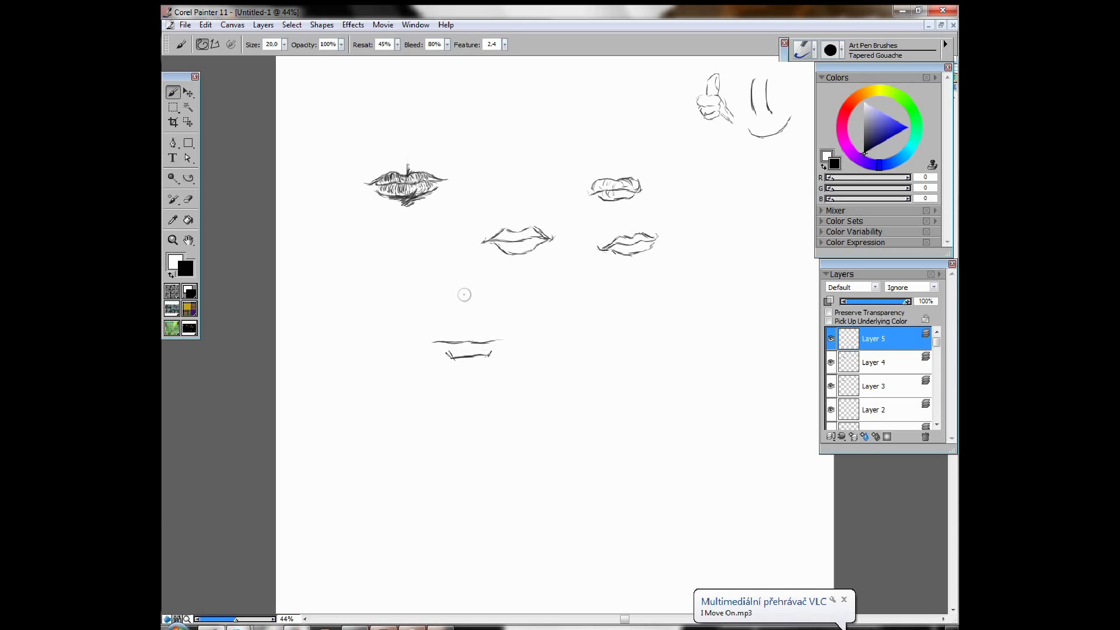
mouse_move(458, 277)
left_mouse_down()
mouse_move(450, 316)
mouse_move(478, 316)
left_mouse_up()
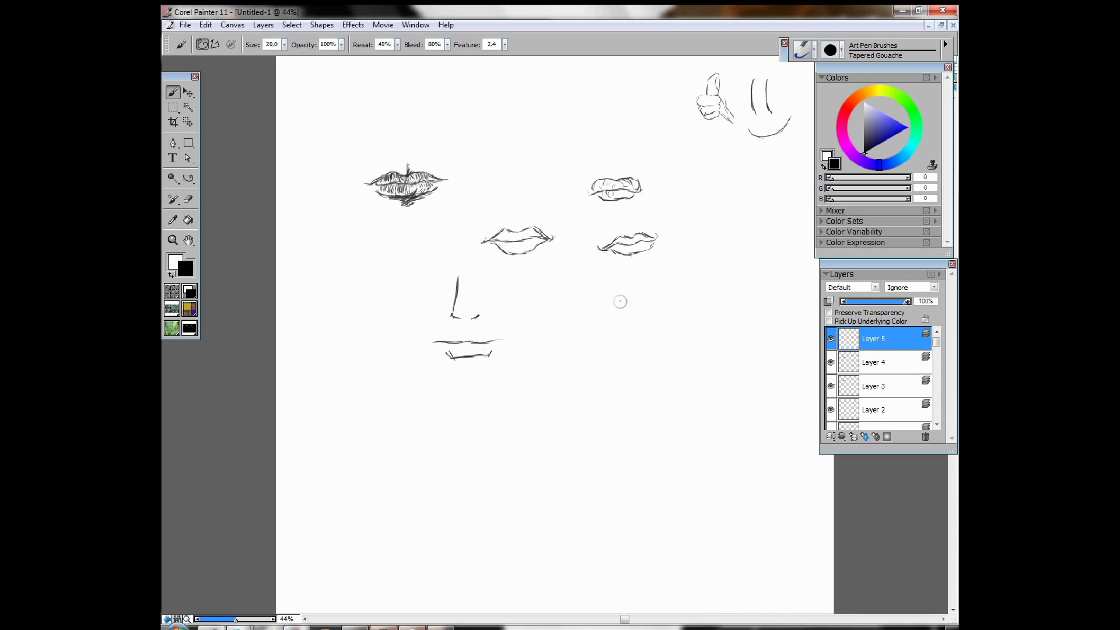
mouse_move(620, 295)
left_mouse_down()
mouse_move(606, 355)
mouse_move(661, 343)
mouse_move(627, 382)
mouse_move(630, 356)
mouse_move(629, 381)
mouse_move(639, 350)
mouse_move(662, 343)
mouse_move(616, 358)
mouse_move(633, 352)
mouse_move(623, 385)
mouse_move(651, 401)
left_mouse_up()
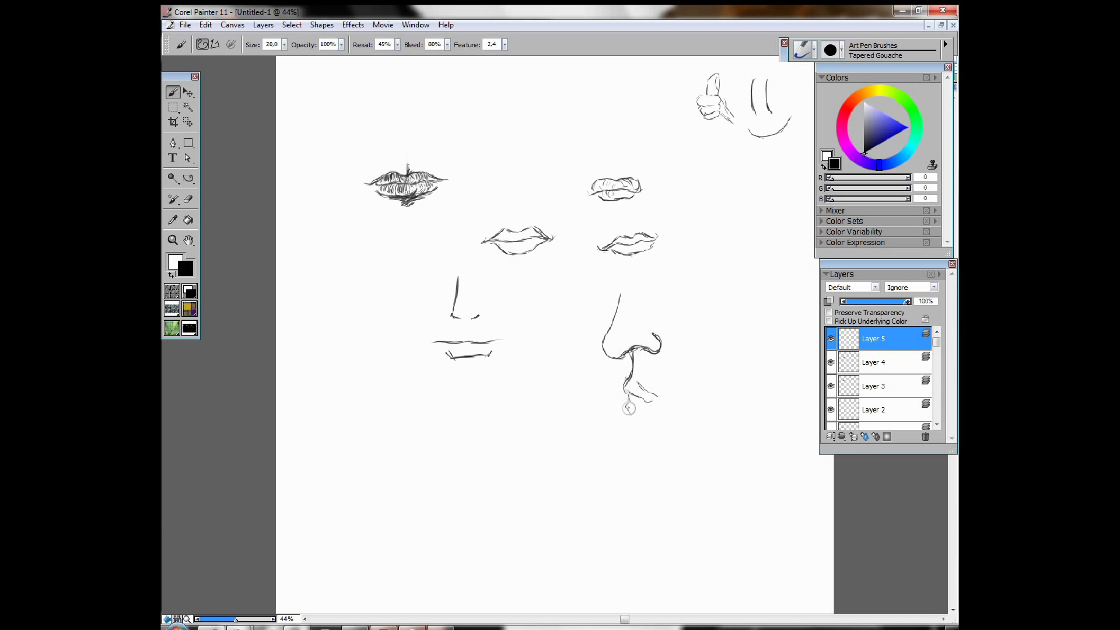
left_click_drag(632, 416, 623, 436)
- Outline a large open mouth in the canvas's lower left, drawing the outer lip contour and the inner lip edges
mouse_move(354, 469)
left_mouse_down()
mouse_move(373, 448)
mouse_move(354, 469)
mouse_move(394, 434)
mouse_move(382, 438)
mouse_move(422, 432)
mouse_move(462, 464)
left_mouse_up()
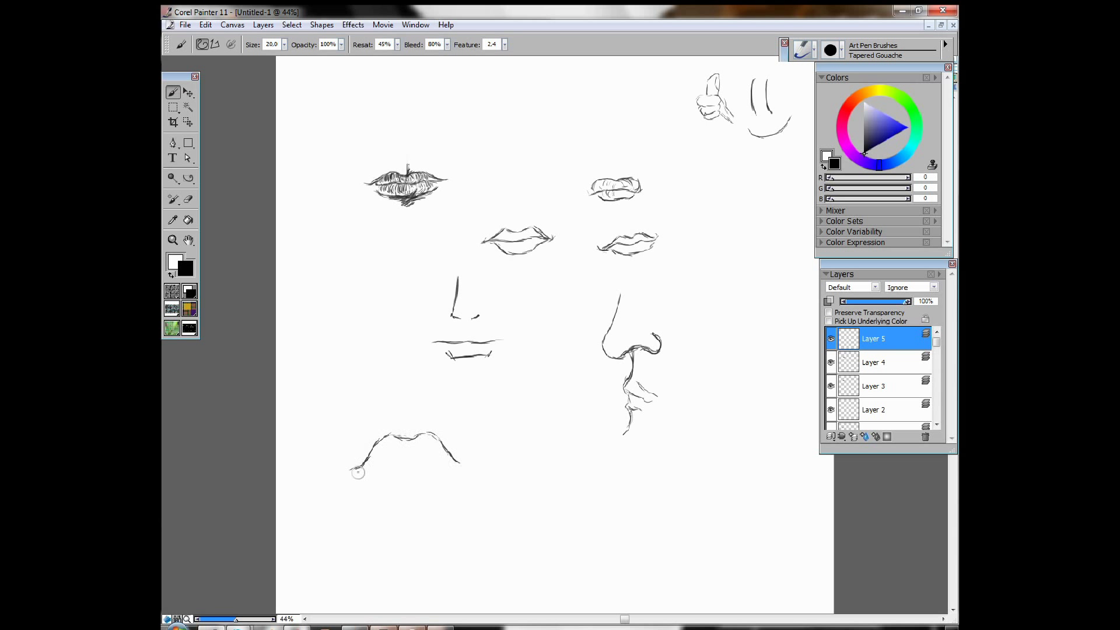
mouse_move(350, 469)
left_mouse_down()
mouse_move(375, 496)
mouse_move(373, 486)
mouse_move(402, 501)
mouse_move(391, 502)
mouse_move(431, 504)
mouse_move(465, 462)
mouse_move(441, 496)
left_mouse_up()
left_click_drag(374, 469, 387, 459)
mouse_move(393, 455)
left_mouse_down()
mouse_move(423, 451)
mouse_move(442, 465)
left_mouse_up()
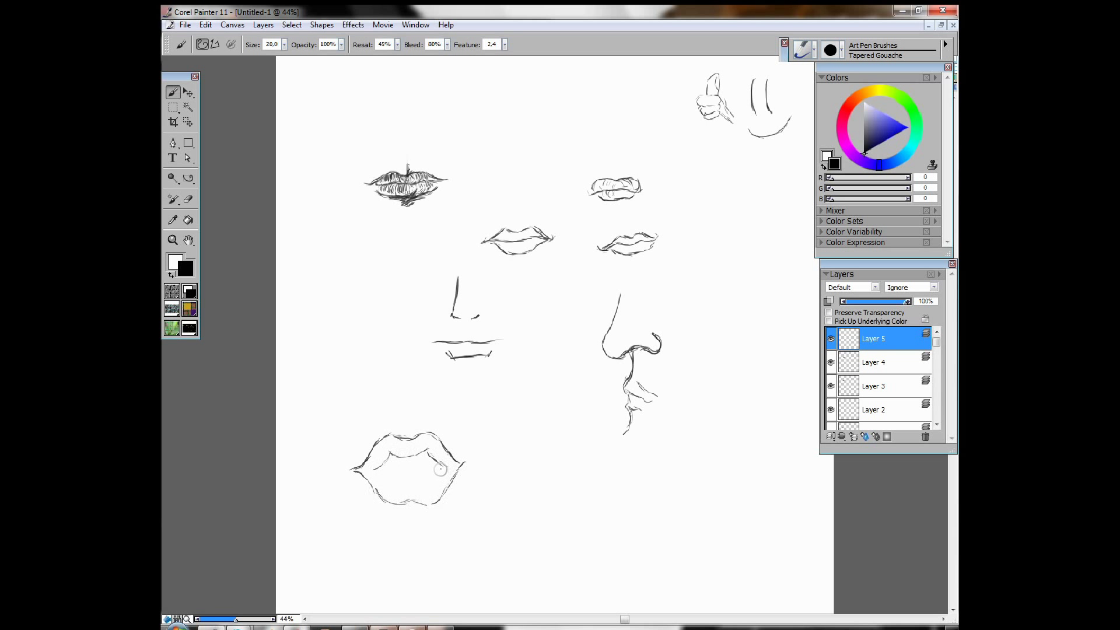
mouse_move(443, 475)
left_mouse_down()
mouse_move(391, 491)
mouse_move(415, 492)
mouse_move(404, 494)
mouse_move(426, 486)
mouse_move(391, 487)
mouse_move(401, 492)
mouse_move(379, 474)
mouse_move(415, 489)
left_mouse_up()
- Draw the teeth inside the open mouth, and hatch its dark corners and upper lip
left_click_drag(398, 466, 425, 463)
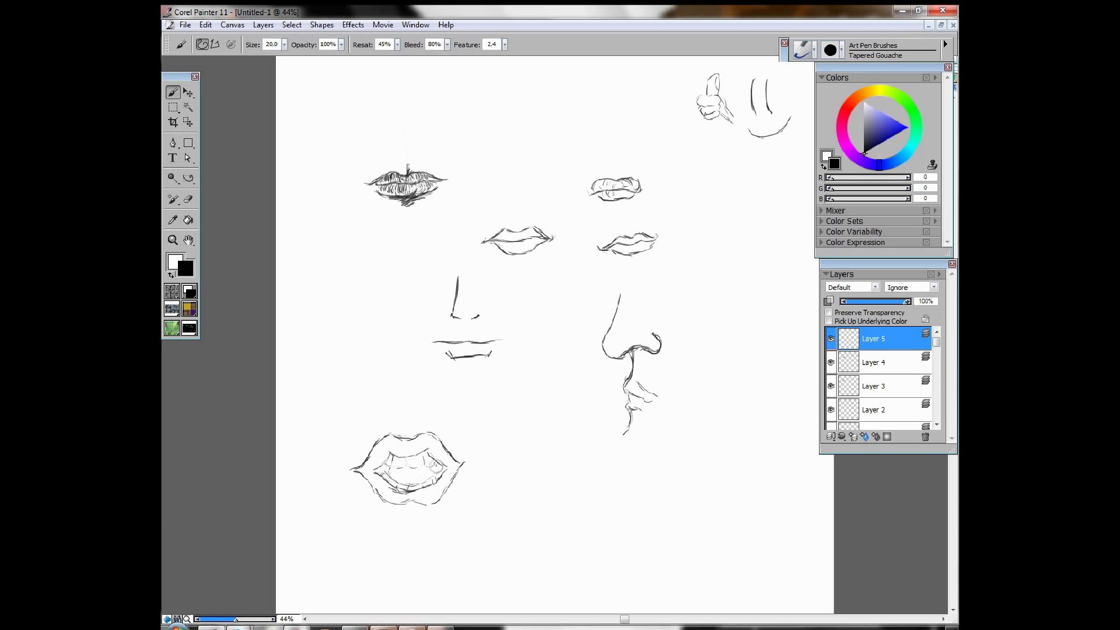
left_click_drag(433, 469, 433, 474)
left_click_drag(389, 468, 381, 475)
left_click_drag(432, 461, 441, 472)
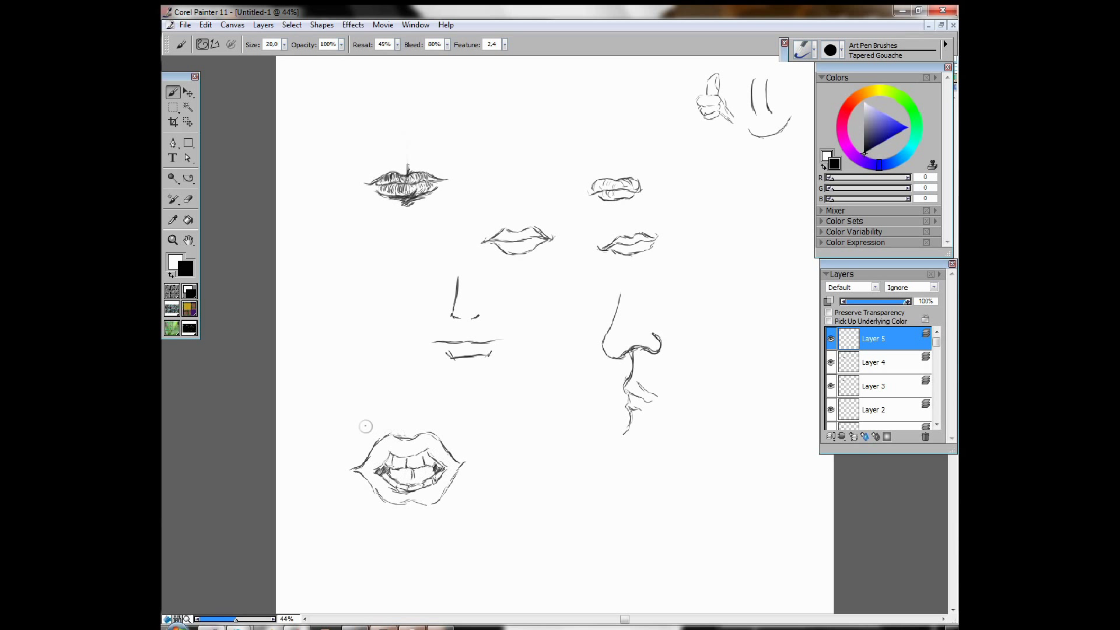
mouse_move(387, 443)
left_mouse_down()
mouse_move(408, 443)
mouse_move(373, 461)
left_mouse_up()
left_click_drag(414, 442, 412, 449)
- Draw a small frowning face with line eyes, teardrops and a hand beside the open mouth
mouse_move(490, 425)
left_mouse_down()
mouse_move(491, 449)
mouse_move(505, 449)
mouse_move(513, 470)
left_mouse_up()
mouse_move(461, 445)
left_mouse_down()
mouse_move(523, 438)
mouse_move(481, 455)
left_mouse_up()
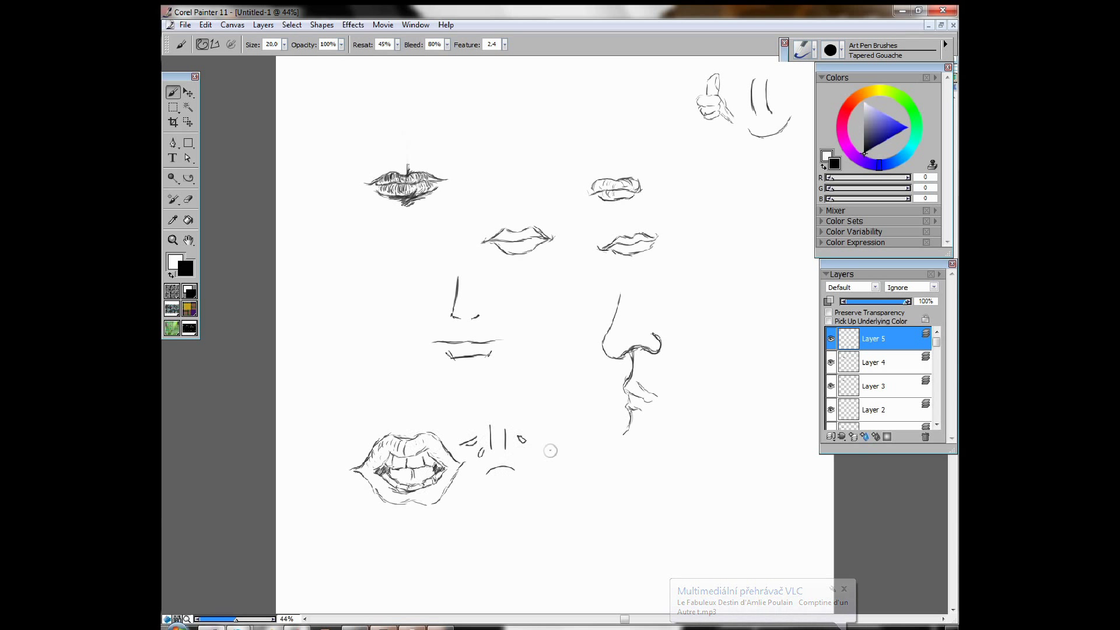
left_click_drag(475, 436, 476, 443)
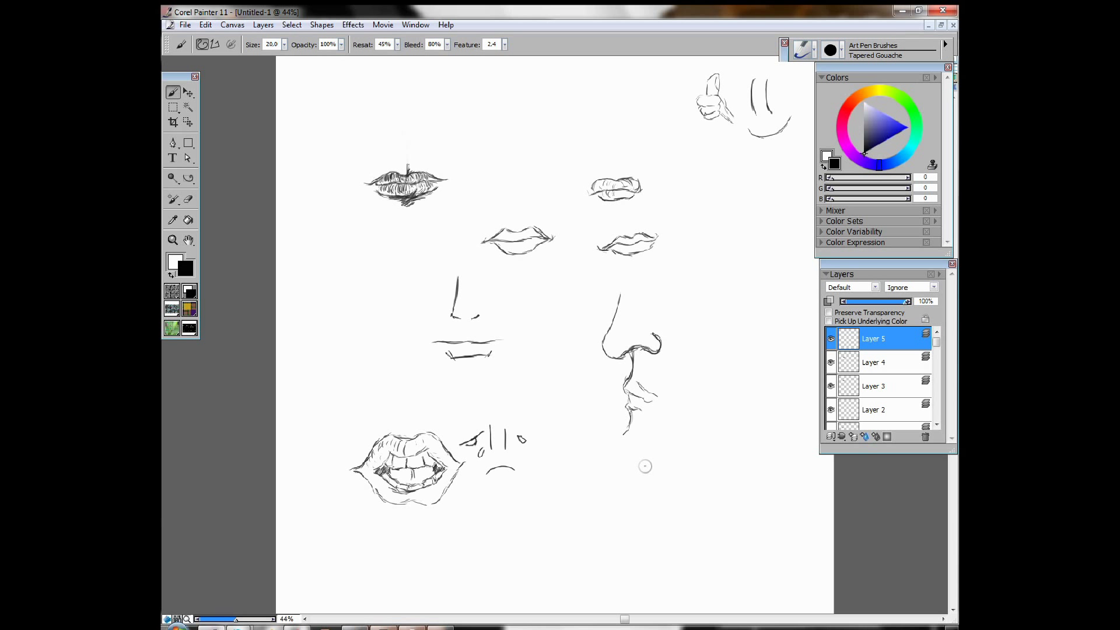
- Sketch a side-view mouth on a slanted guide line in the lower right, drawing the upper lip on a new Layer 6
left_click_drag(649, 453, 650, 543)
left_click_drag(667, 501, 691, 497)
left_click(853, 437)
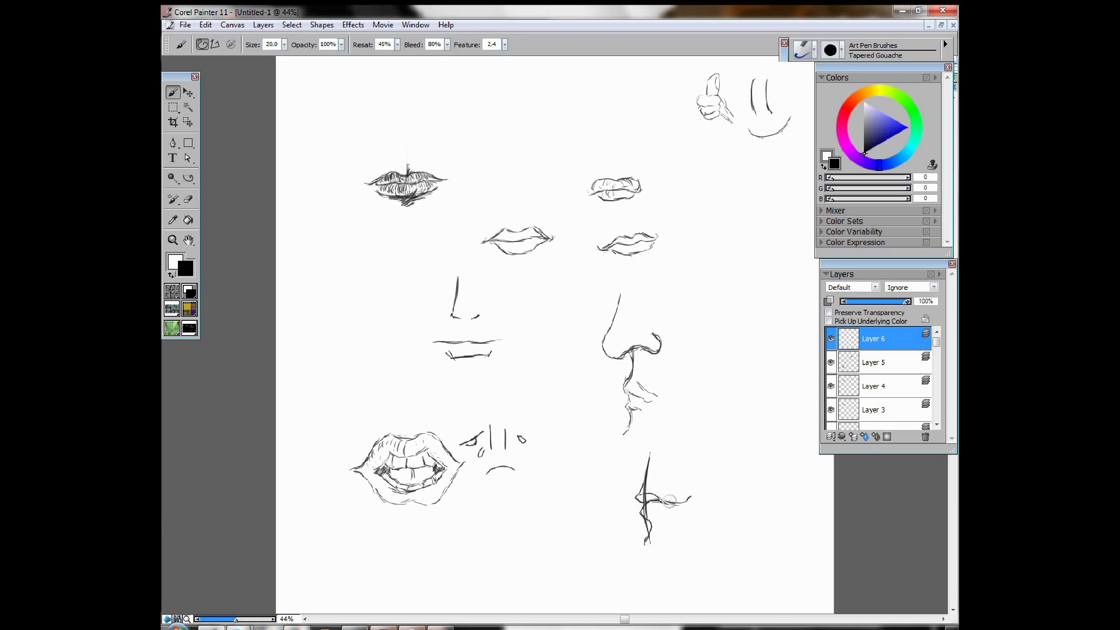
mouse_move(677, 499)
left_mouse_down()
mouse_move(691, 496)
mouse_move(669, 497)
left_mouse_up()
- Erase the guide line around the side-view mouth from Layer 5
left_click(188, 199)
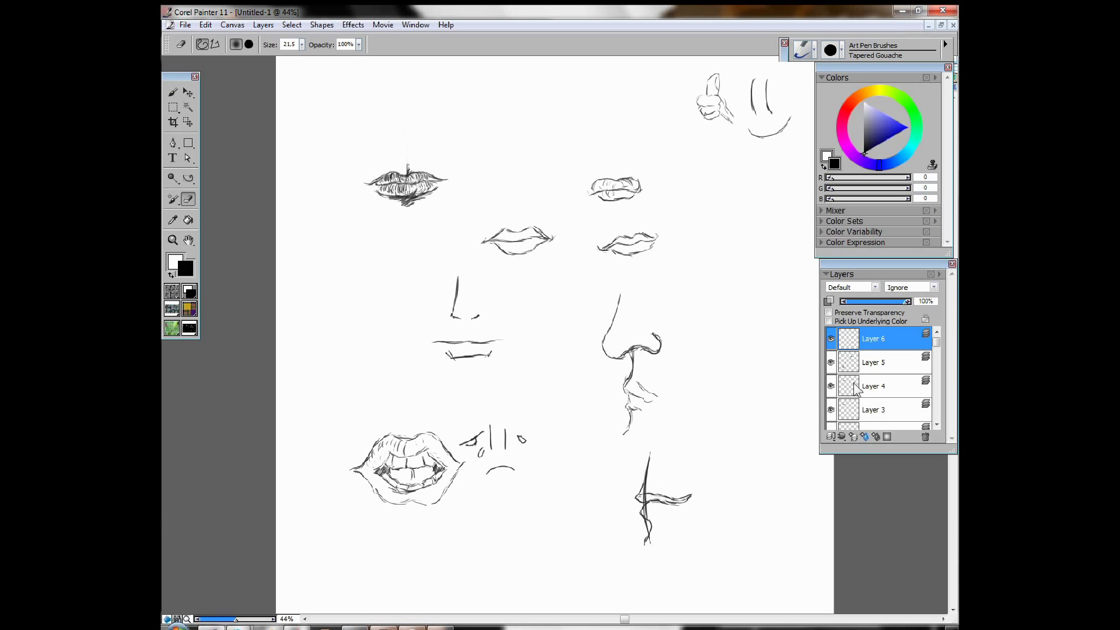
left_click(864, 366)
left_click_drag(645, 450, 652, 541)
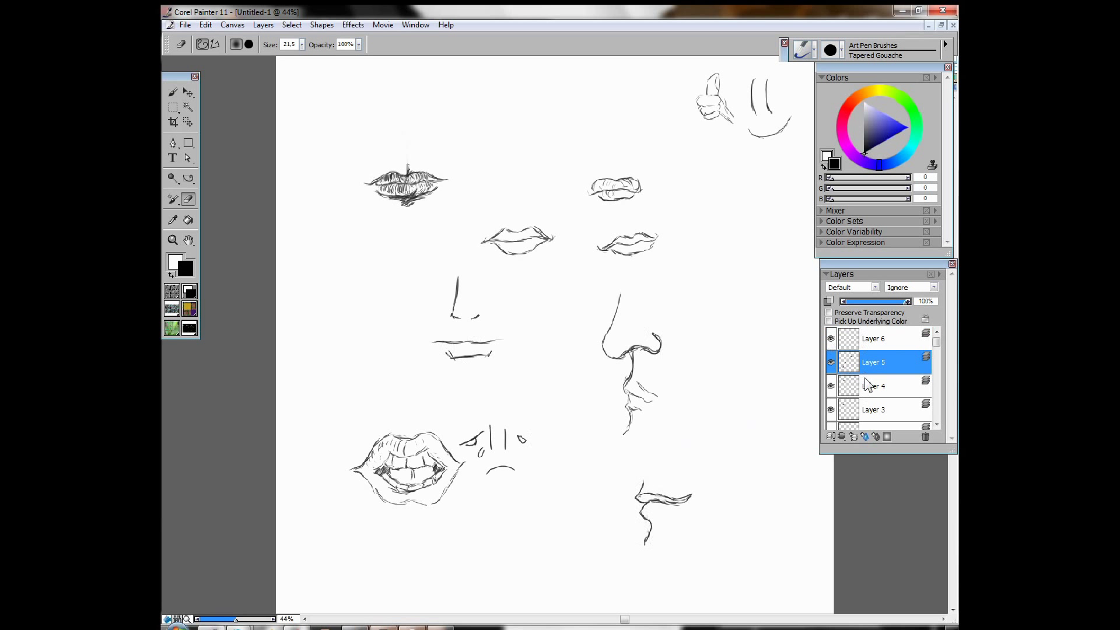
- Add a new layer above Layer 6 and draw a smiley face with a hand beside the turned nose sketch
left_click(869, 338)
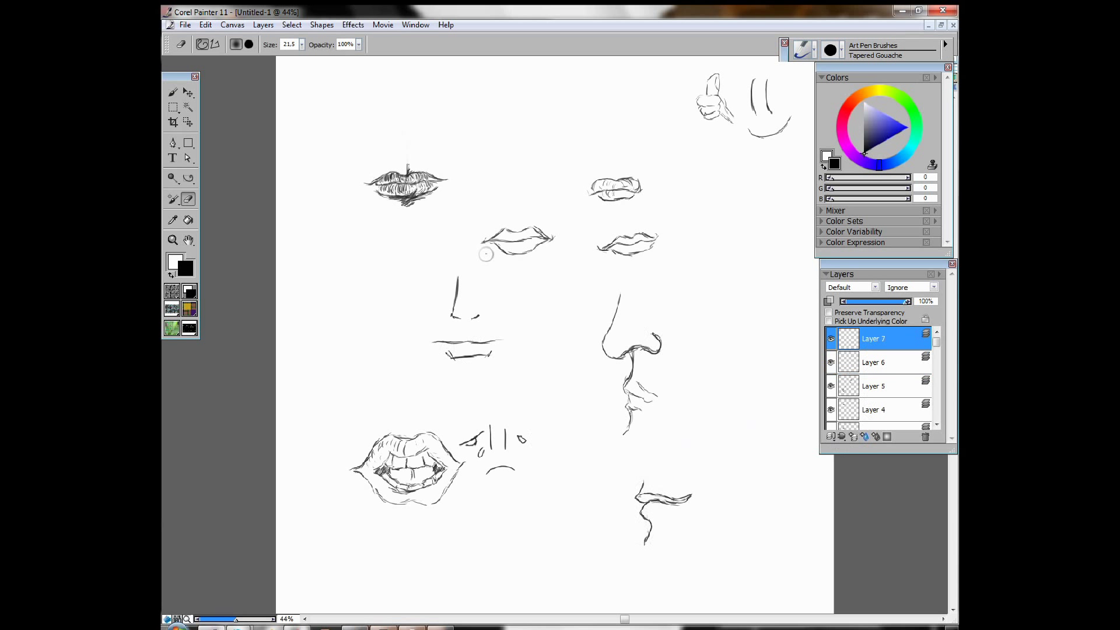
left_click(173, 92)
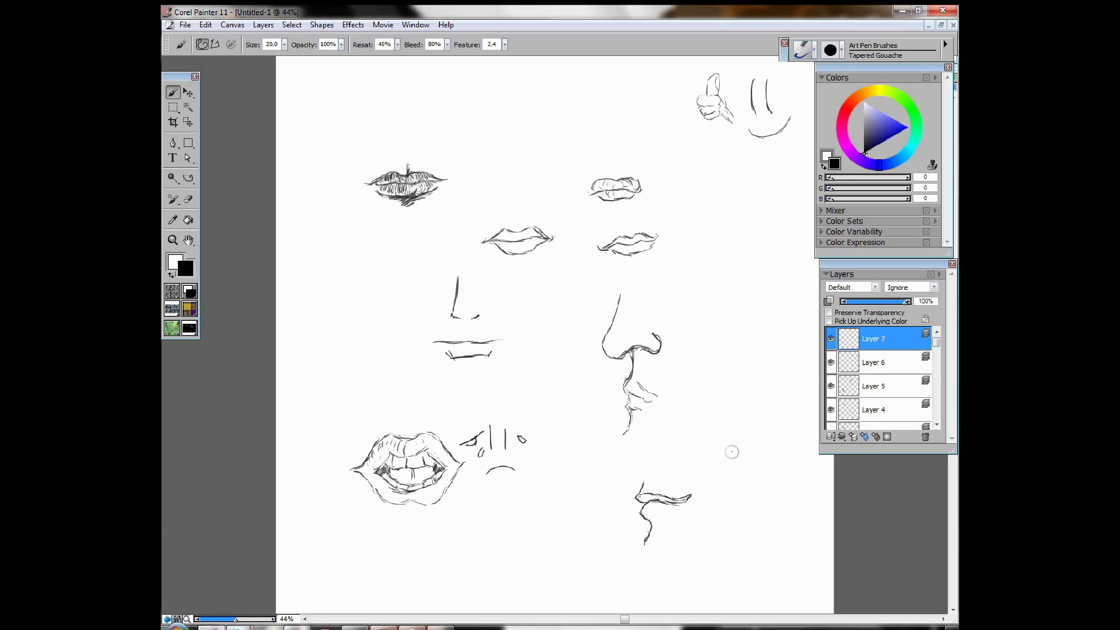
mouse_move(750, 401)
left_mouse_down()
mouse_move(749, 435)
mouse_move(760, 435)
mouse_move(740, 456)
mouse_move(771, 457)
mouse_move(779, 449)
mouse_move(711, 435)
mouse_move(721, 418)
mouse_move(728, 425)
mouse_move(724, 408)
left_mouse_up()
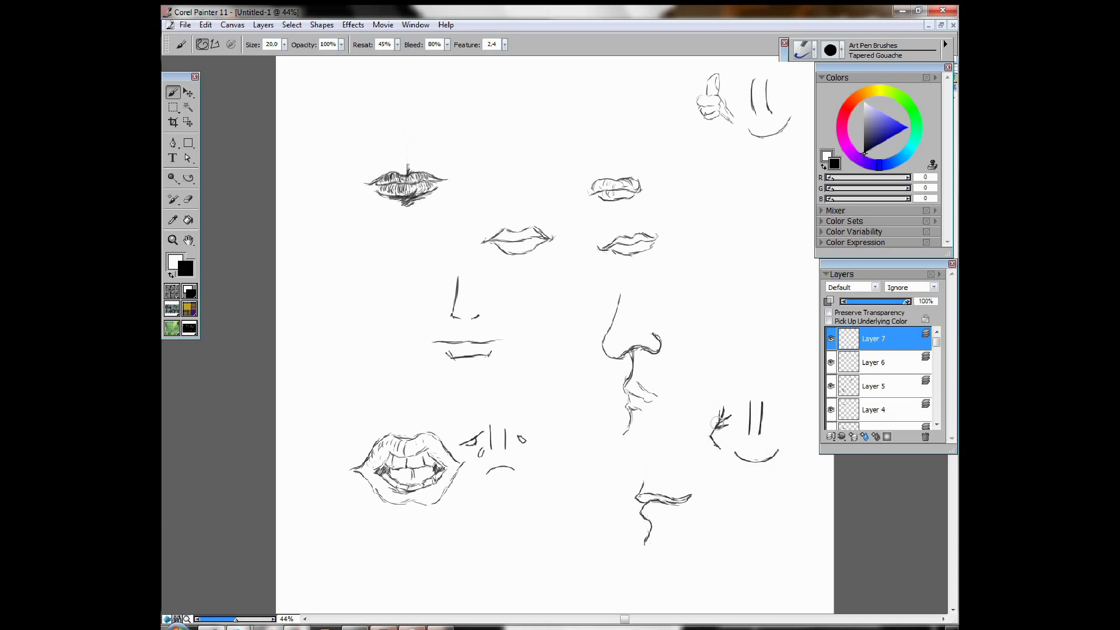